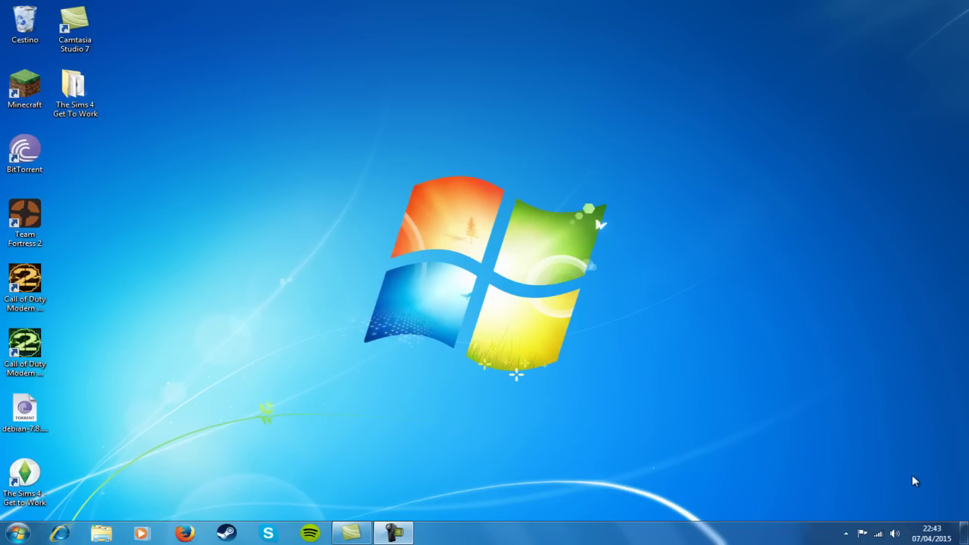
# Step: Launch The Sims 4 - Get to Work from its desktop shortcut and dismiss the Windows colour scheme notice
pyautogui.click(846, 534)
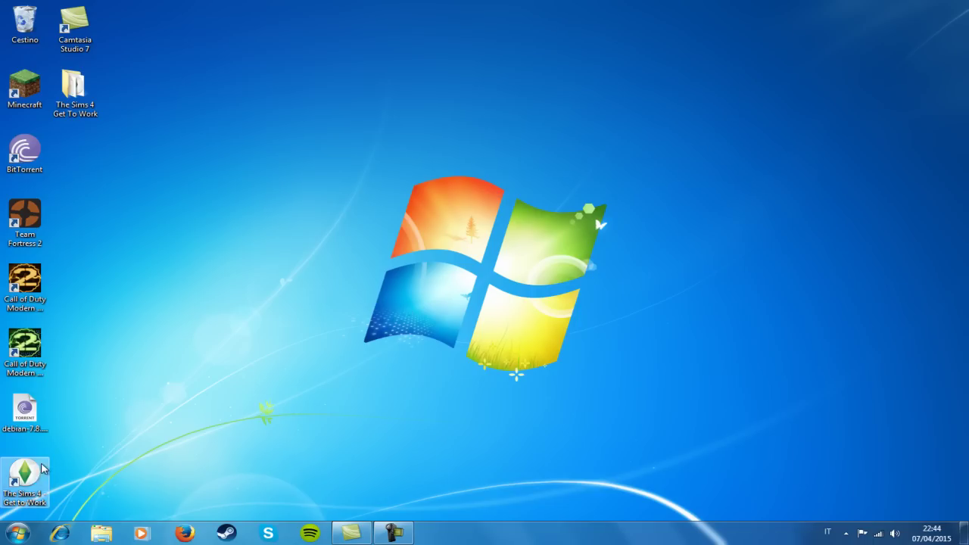
pyautogui.doubleClick(10, 496)
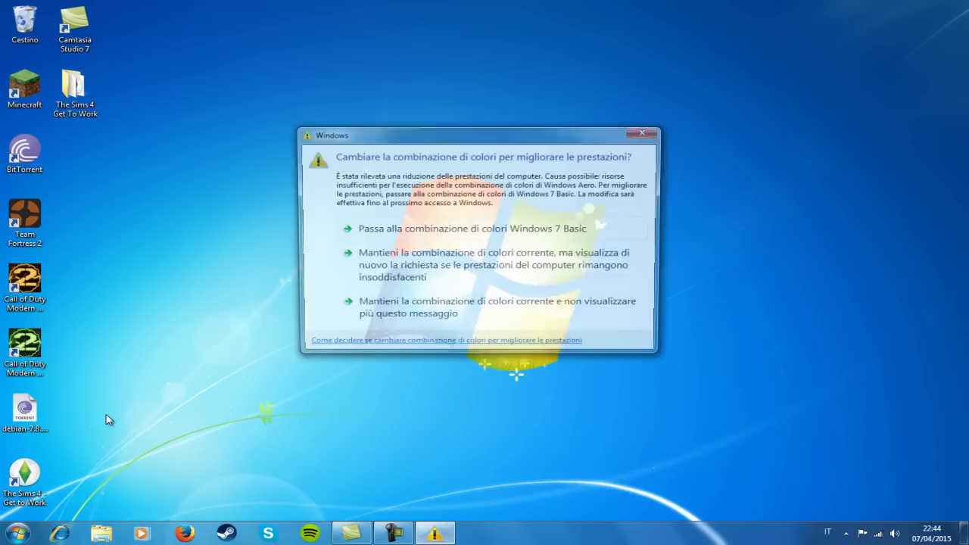
pyautogui.click(646, 132)
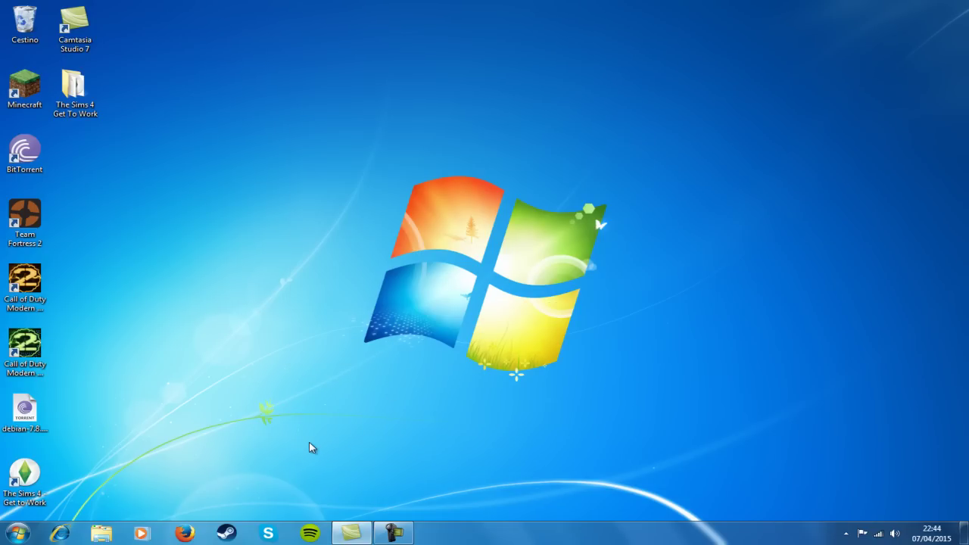
# Step: Move The Sims 4 - Get to Work shortcut directly below The Sims 4 Get To Work folder on the desktop
pyautogui.moveTo(23, 476); pyautogui.dragTo(99, 205)
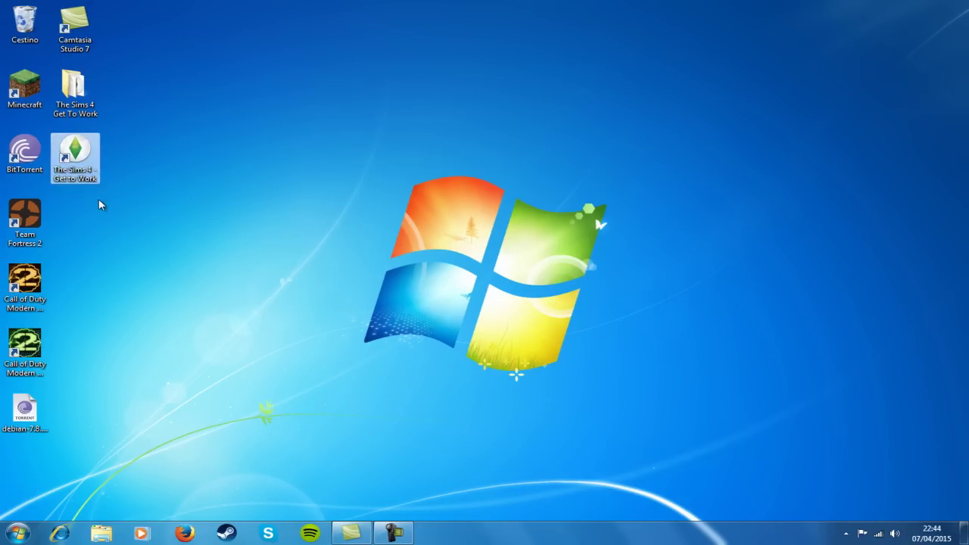
pyautogui.click(89, 197)
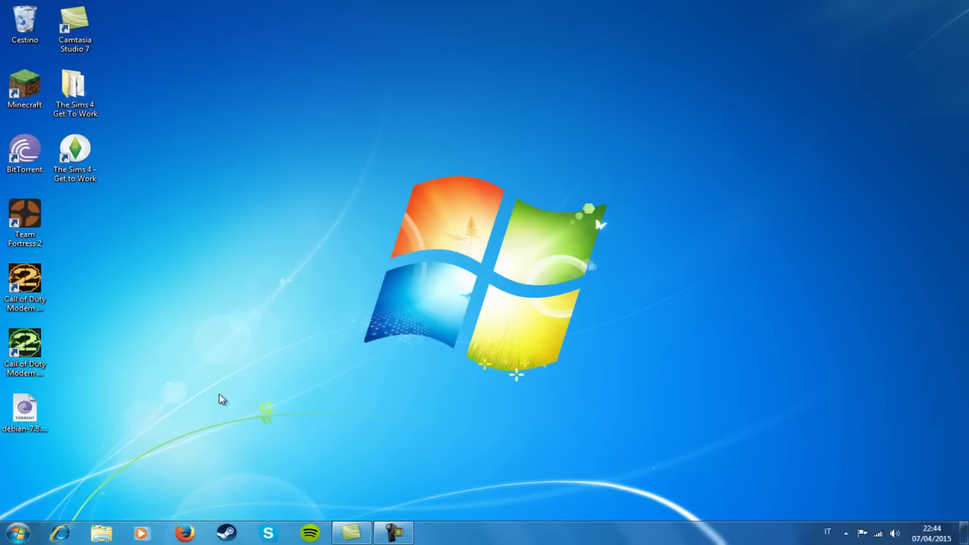
# Step: Open the Torrent folder in a file window, narrowing and moving the window clear of the desktop icons
pyautogui.click(106, 530)
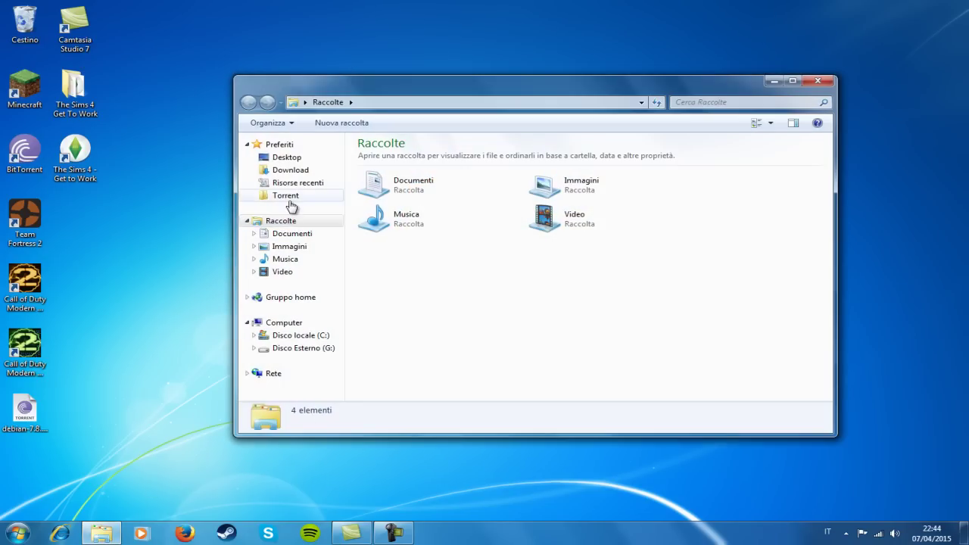
pyautogui.click(287, 196)
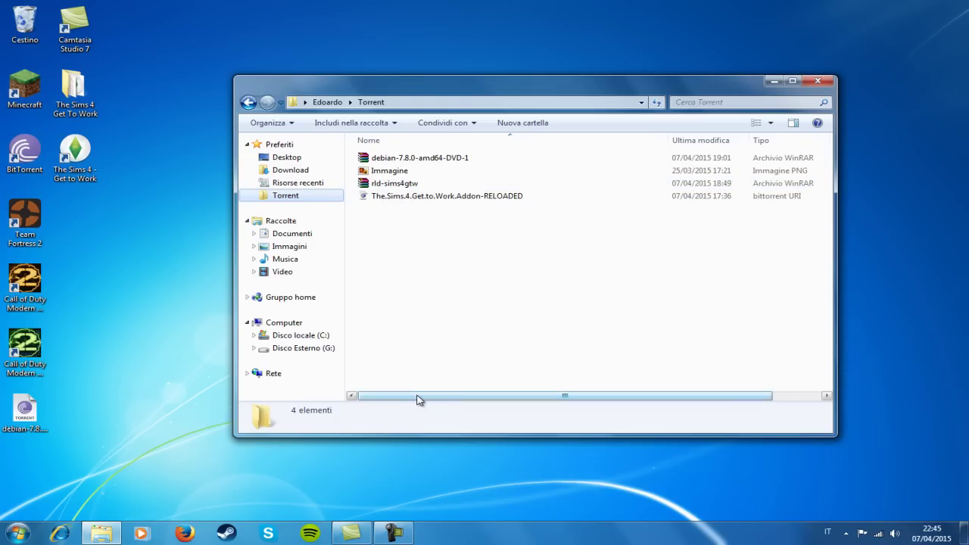
pyautogui.moveTo(835, 437); pyautogui.dragTo(810, 446)
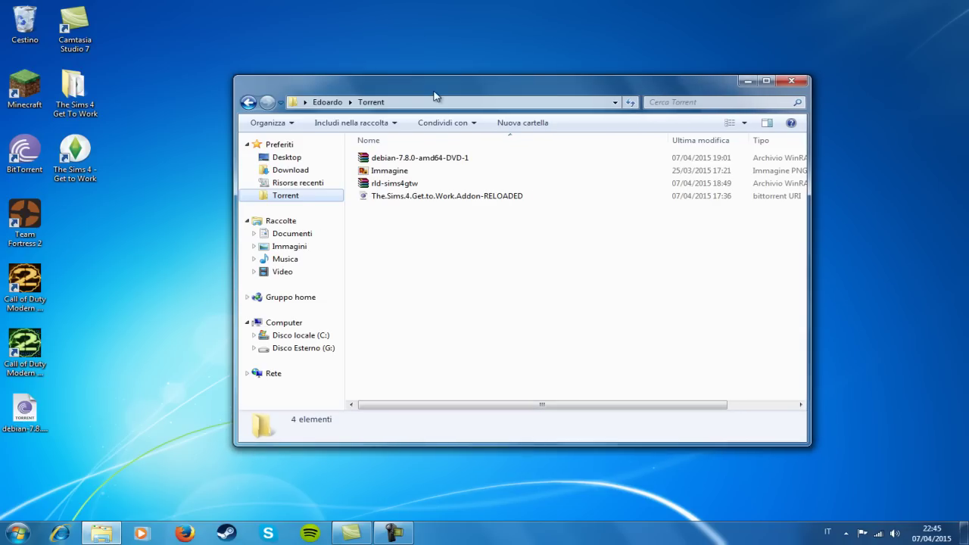
pyautogui.moveTo(434, 95); pyautogui.dragTo(581, 69)
# Step: Inspect the contents of the rld-sims4gtw archive in WinRAR, dismissing the licence reminder and closing the archive
pyautogui.moveTo(557, 160)
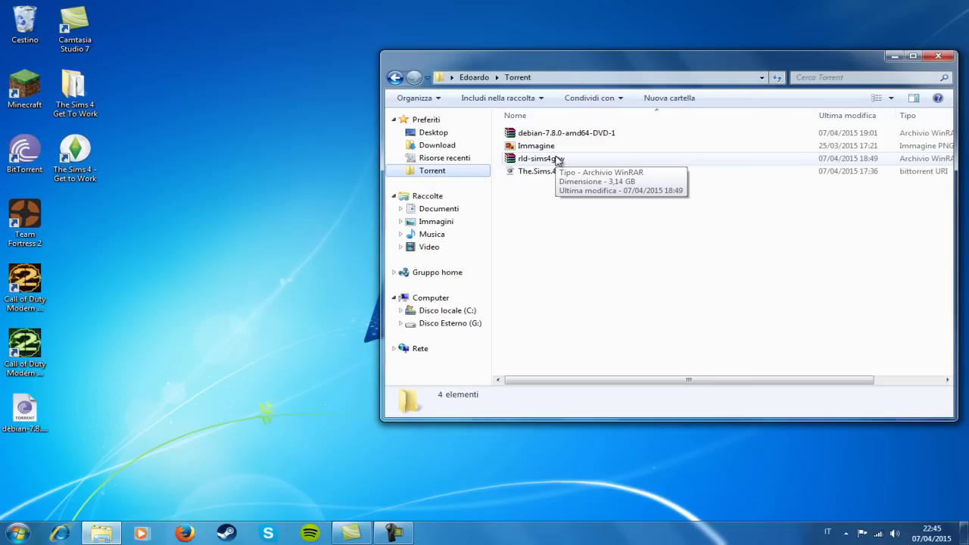
pyautogui.doubleClick(556, 159)
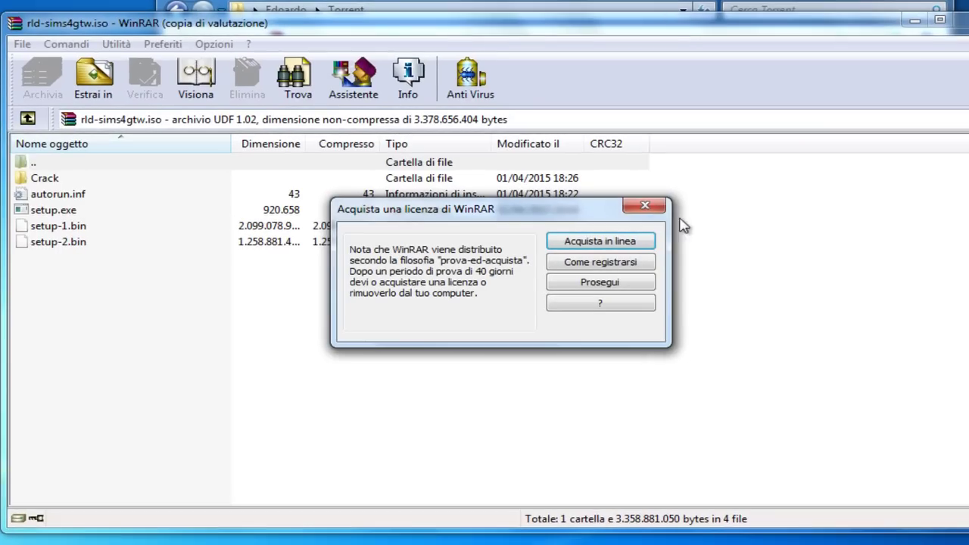
pyautogui.click(645, 205)
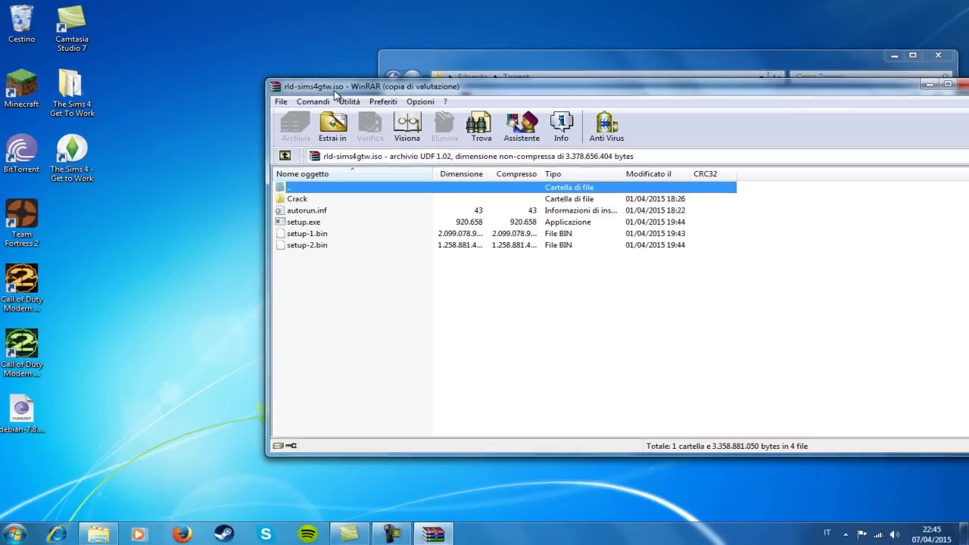
pyautogui.rightClick(97, 23)
pyautogui.click(369, 170)
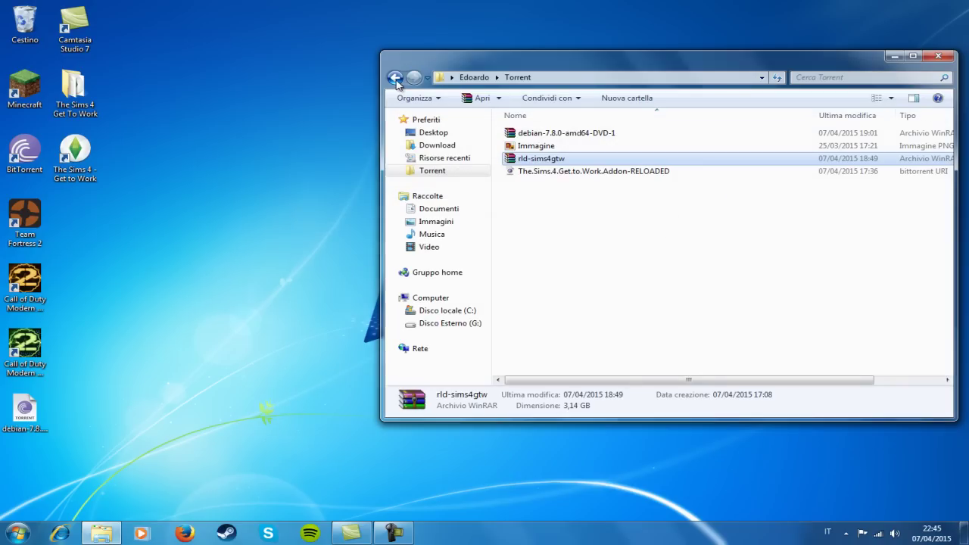
# Step: Open The Sims 4 Get To Work desktop folder, close the Torrent window and centre the remaining window
pyautogui.doubleClick(74, 89)
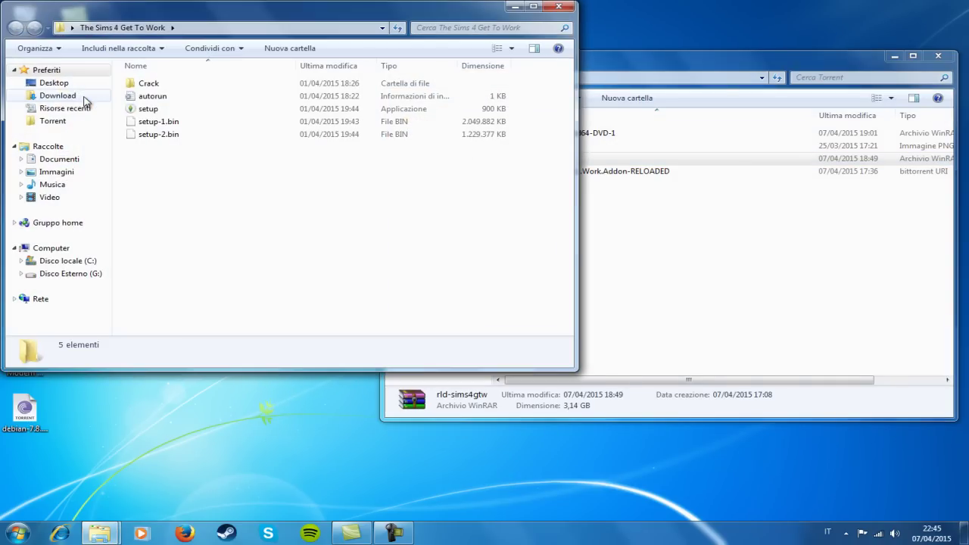
pyautogui.click(938, 56)
pyautogui.moveTo(320, 19); pyautogui.dragTo(534, 112)
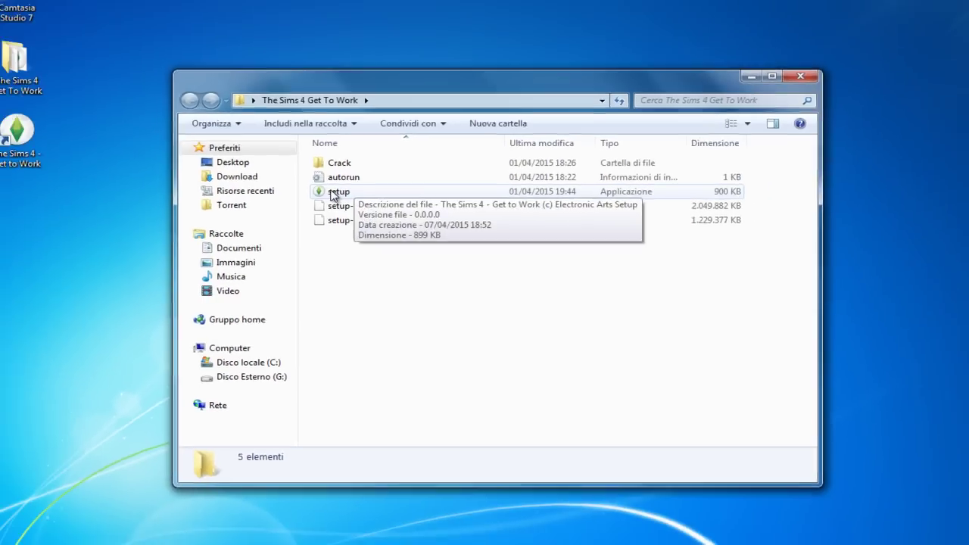
# Step: Run setup from The Sims 4 Get To Work folder with Italiano as installation language and acknowledge the developer support message
pyautogui.click(270, 163)
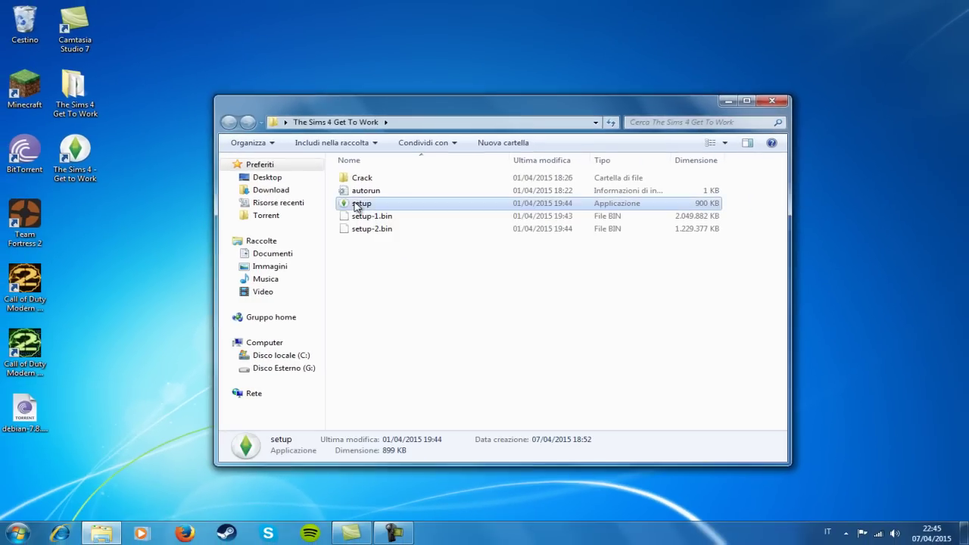
pyautogui.doubleClick(356, 204)
pyautogui.click(521, 277)
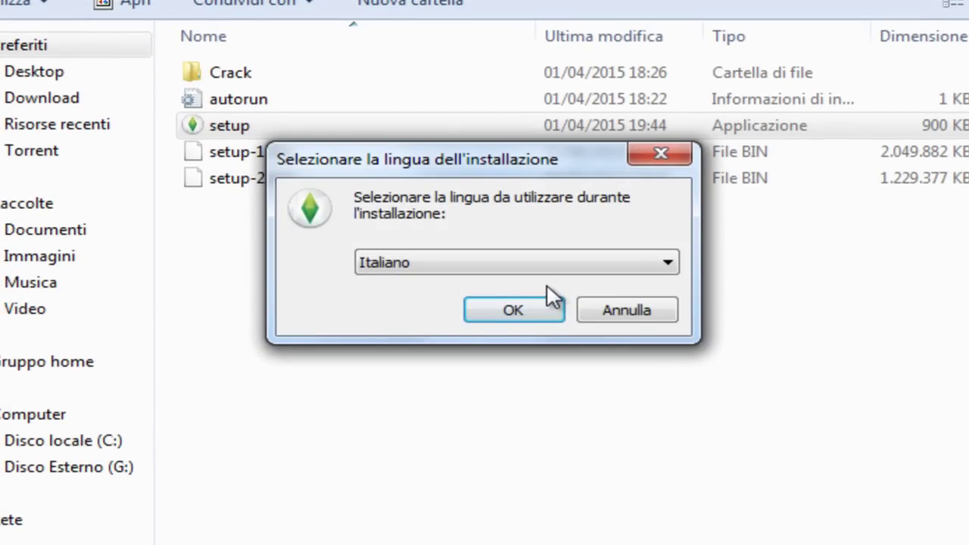
pyautogui.click(487, 314)
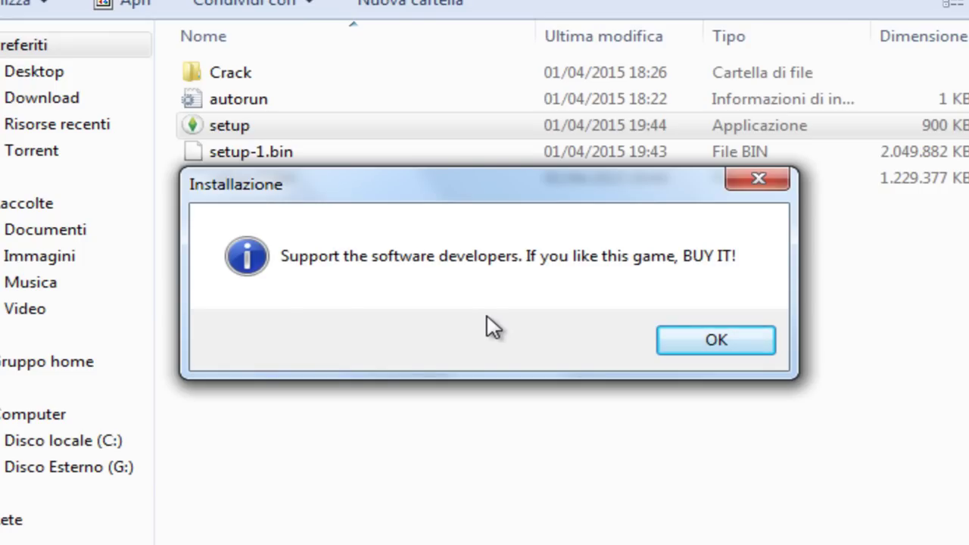
pyautogui.press('Return')
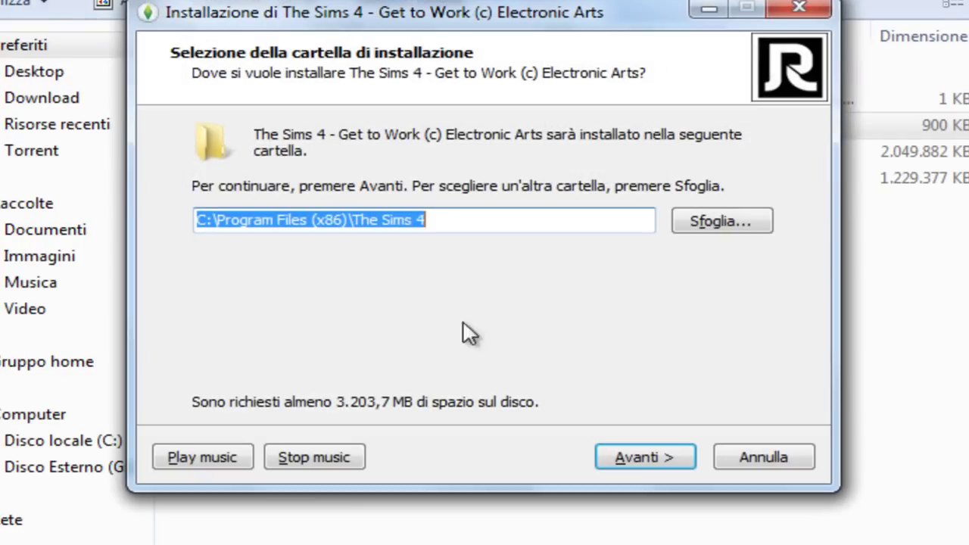
# Step: Stop the installer music and accept C:\Program Files (x86)\The Sims 4 as the installation folder
pyautogui.click(322, 462)
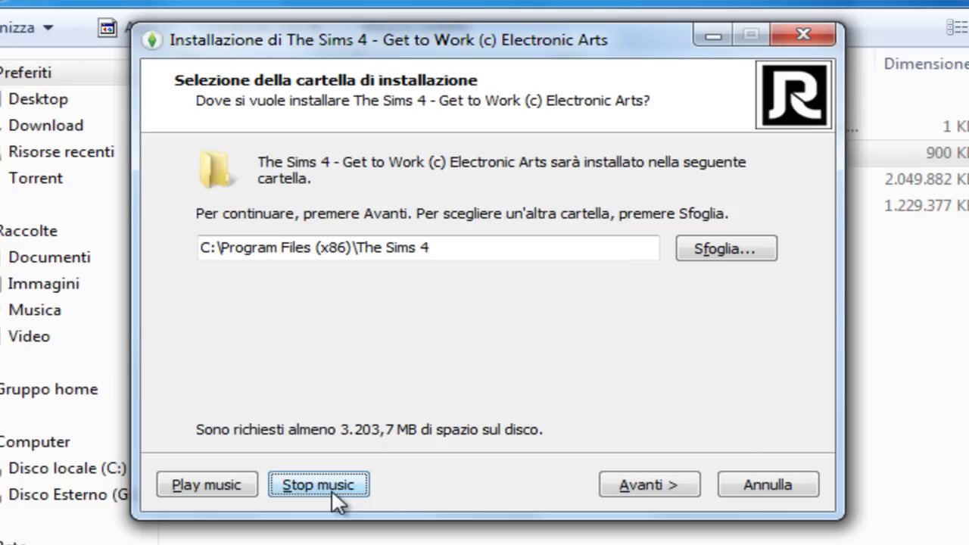
pyautogui.click(204, 258)
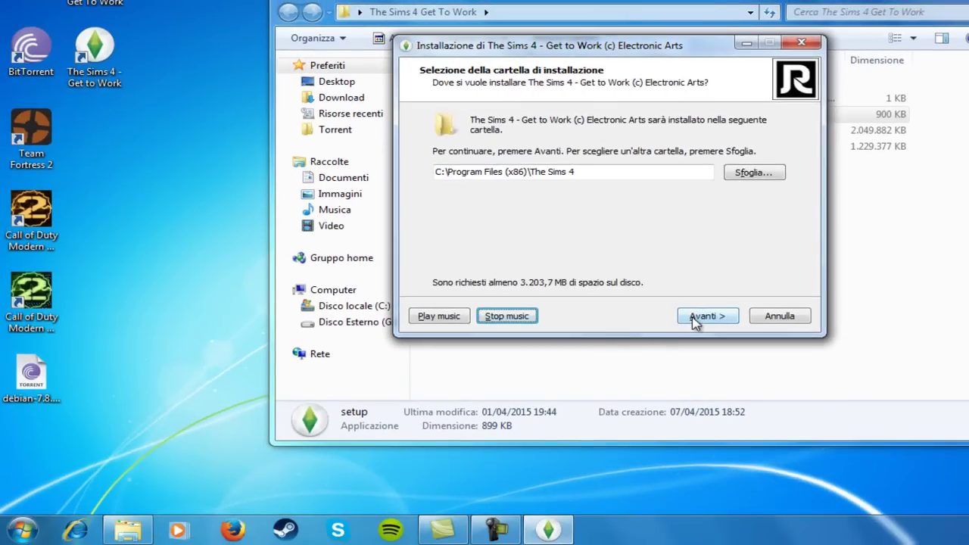
pyautogui.click(644, 481)
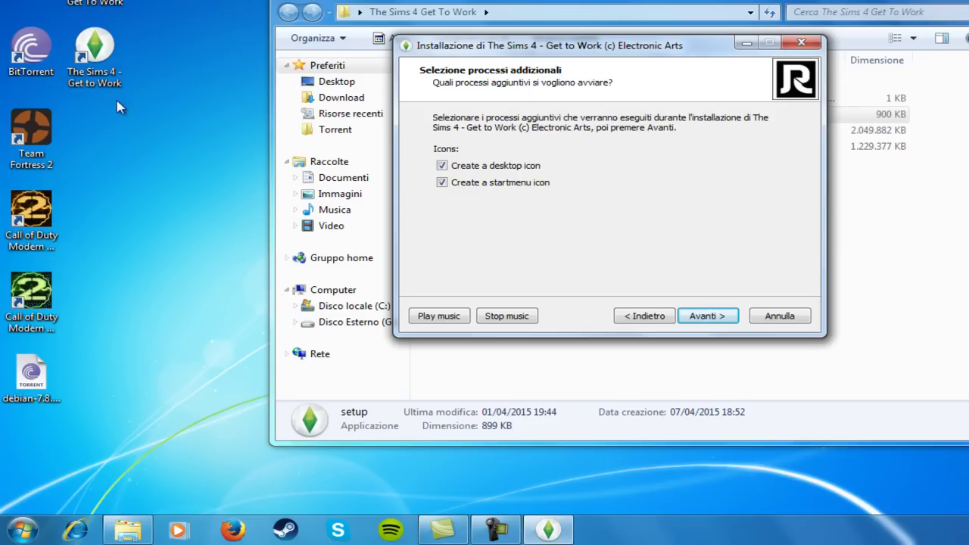
# Step: Keep both the desktop and start menu icon options enabled, and cancel the installation before it begins
pyautogui.click(21, 530)
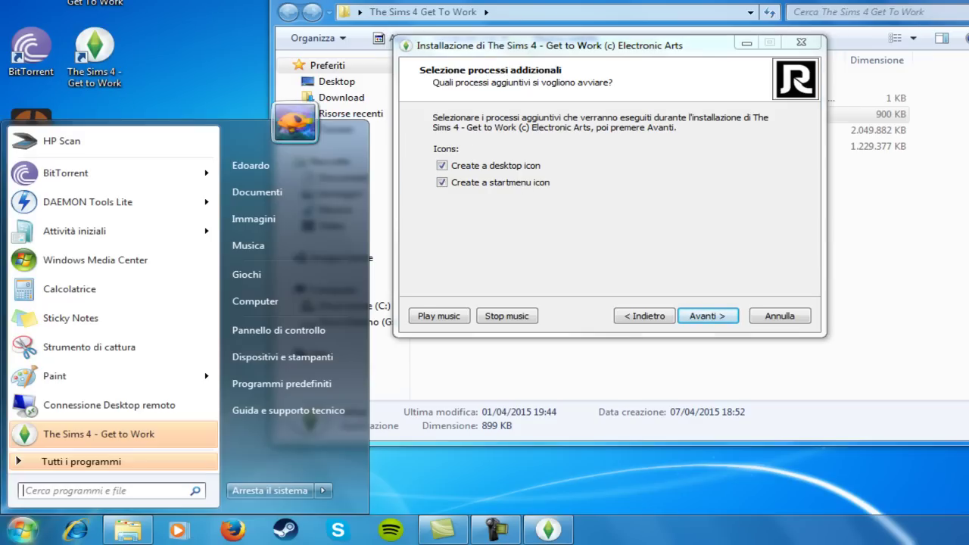
pyautogui.click(508, 278)
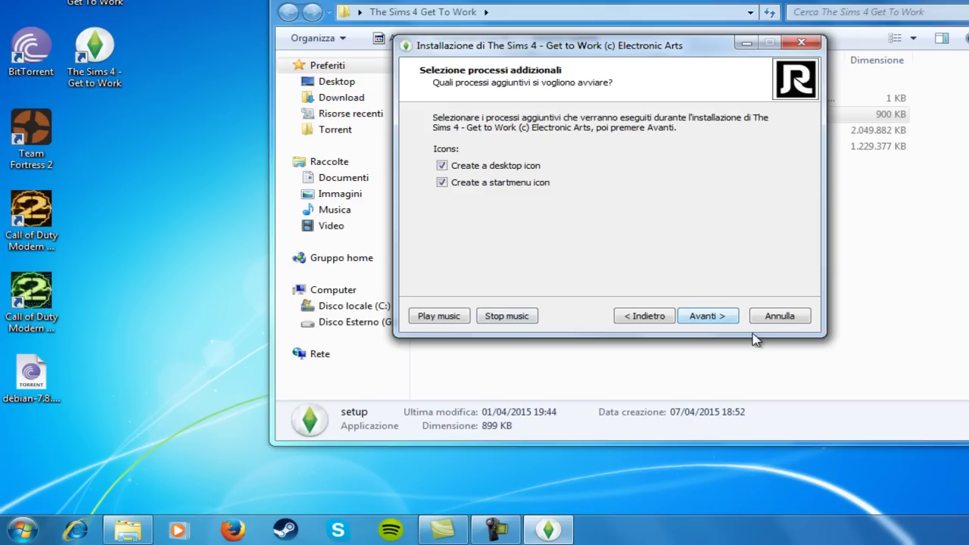
pyautogui.click(723, 318)
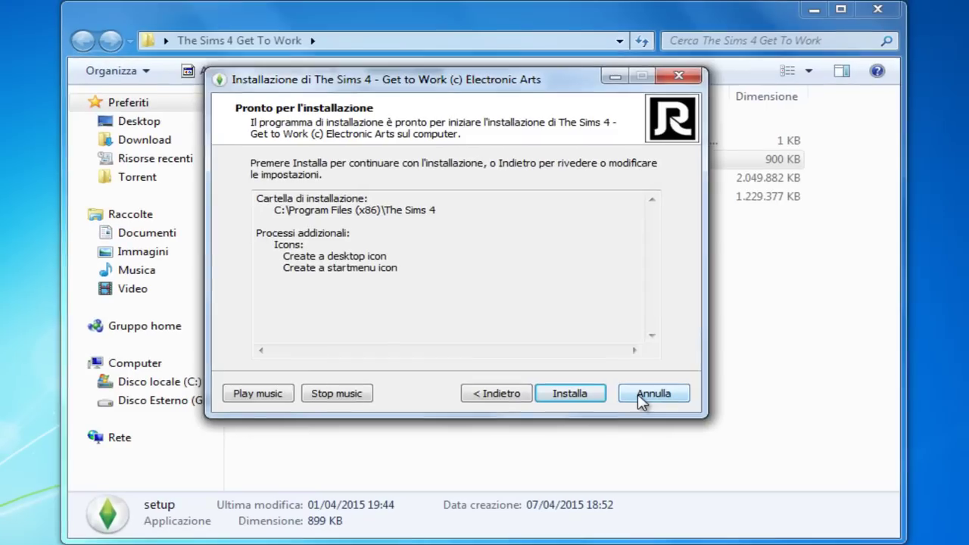
pyautogui.click(780, 322)
pyautogui.click(533, 344)
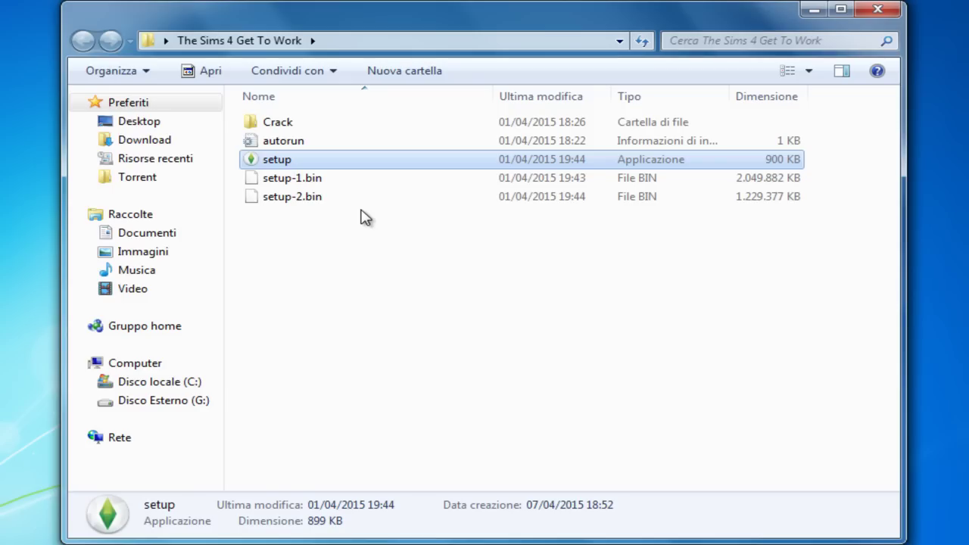
# Step: Copy the Game folder from inside the Crack folder
pyautogui.doubleClick(279, 131)
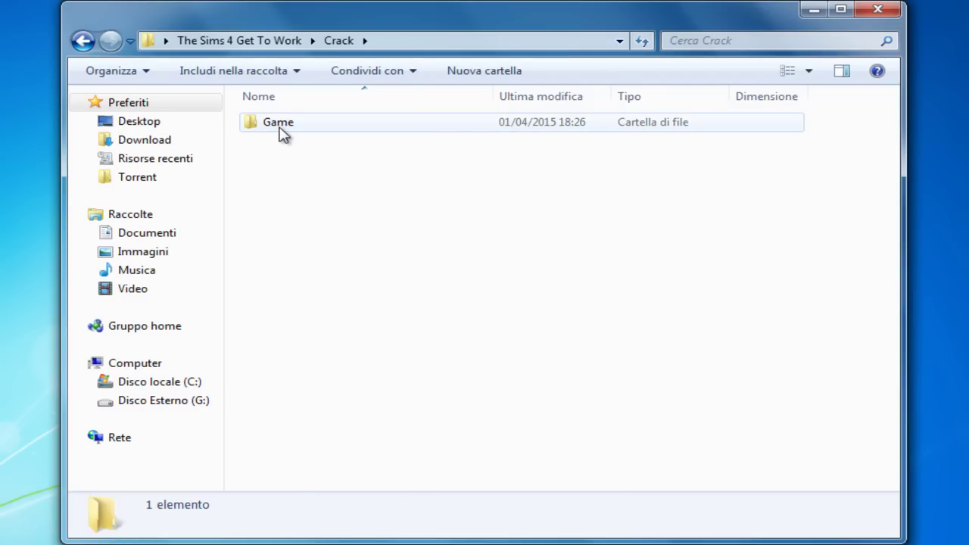
pyautogui.click(282, 133)
pyautogui.rightClick(283, 133)
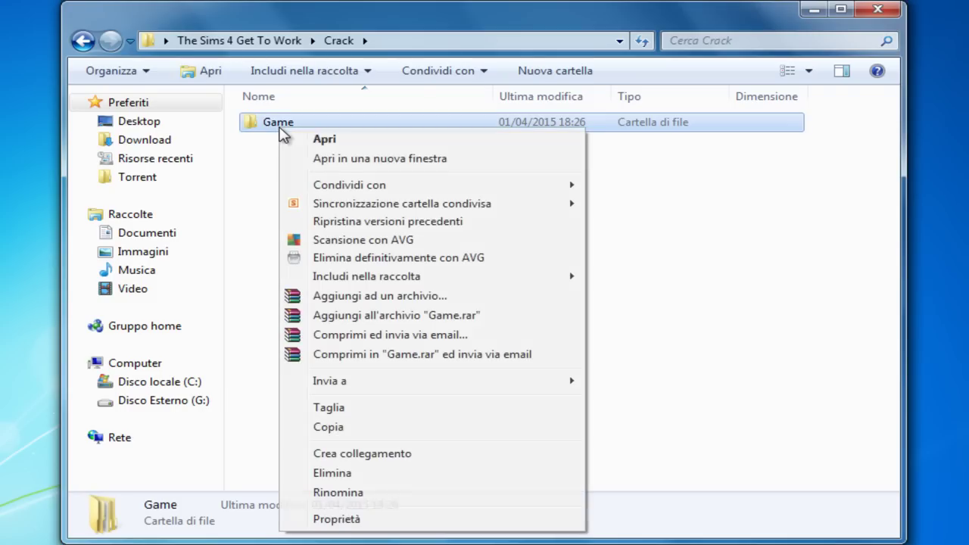
pyautogui.click(330, 429)
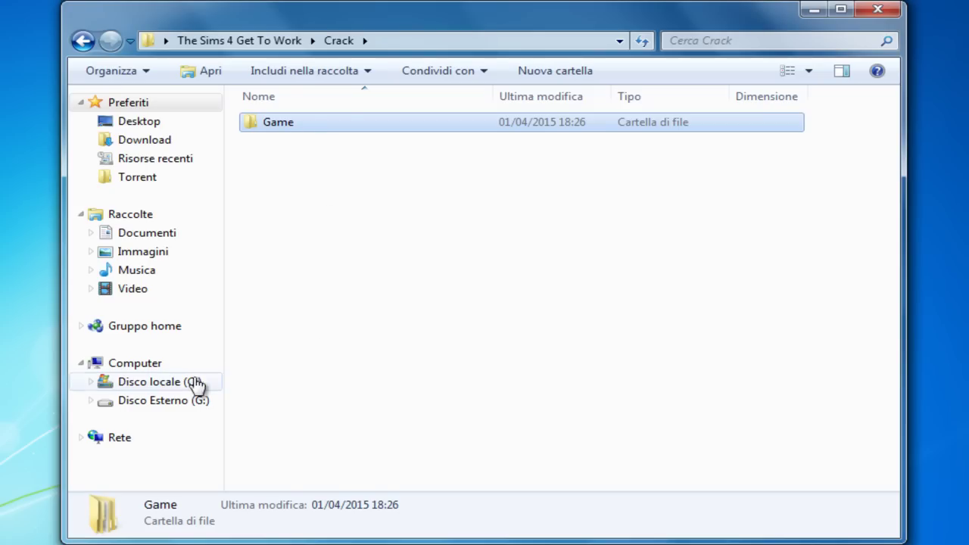
# Step: Open the The Sims 4 installation folder within Programmi (x86) on Disco locale (C:)
pyautogui.click(139, 390)
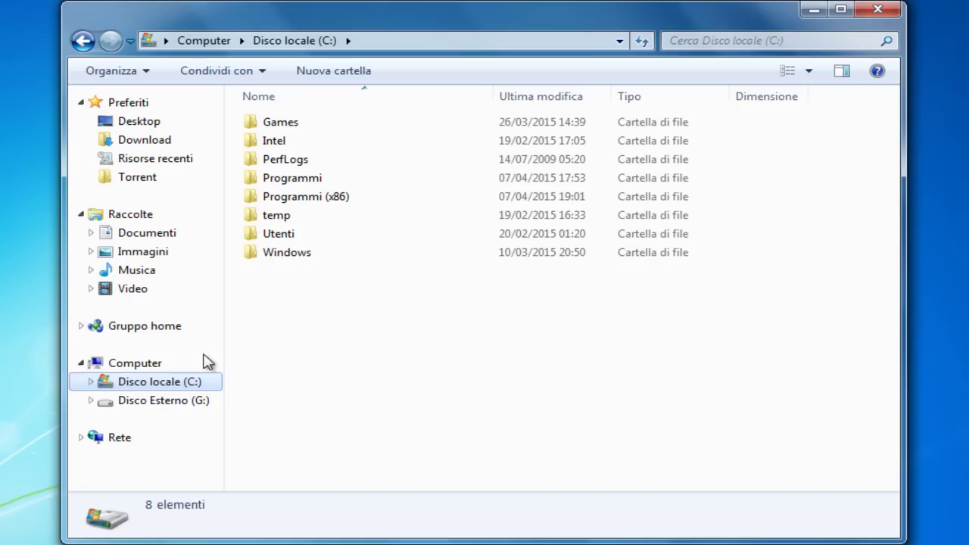
pyautogui.doubleClick(305, 198)
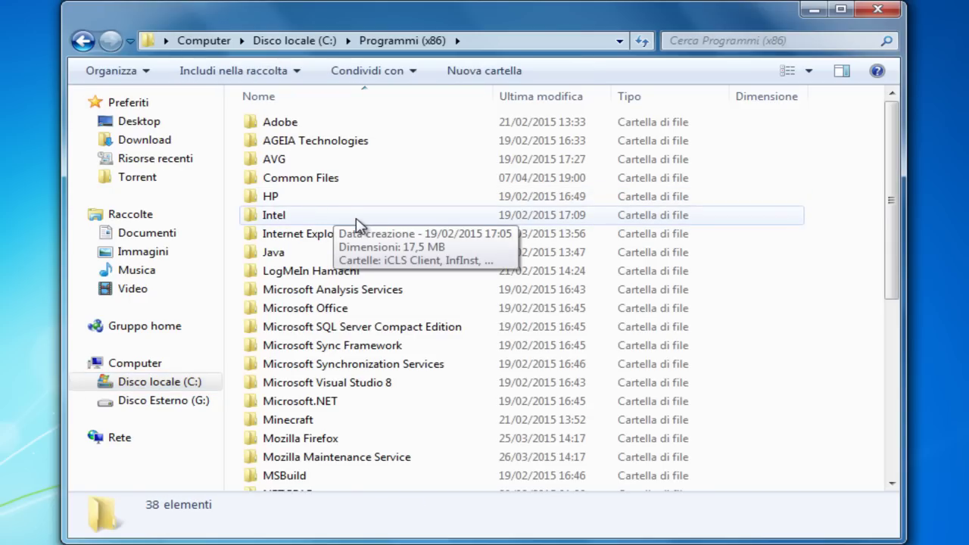
pyautogui.scroll(-6, 357, 224)
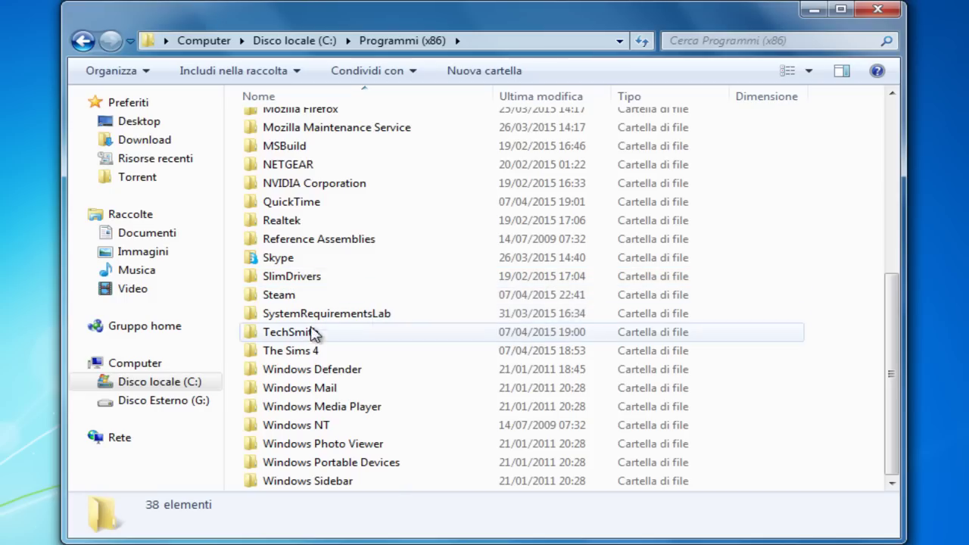
pyautogui.moveTo(318, 362)
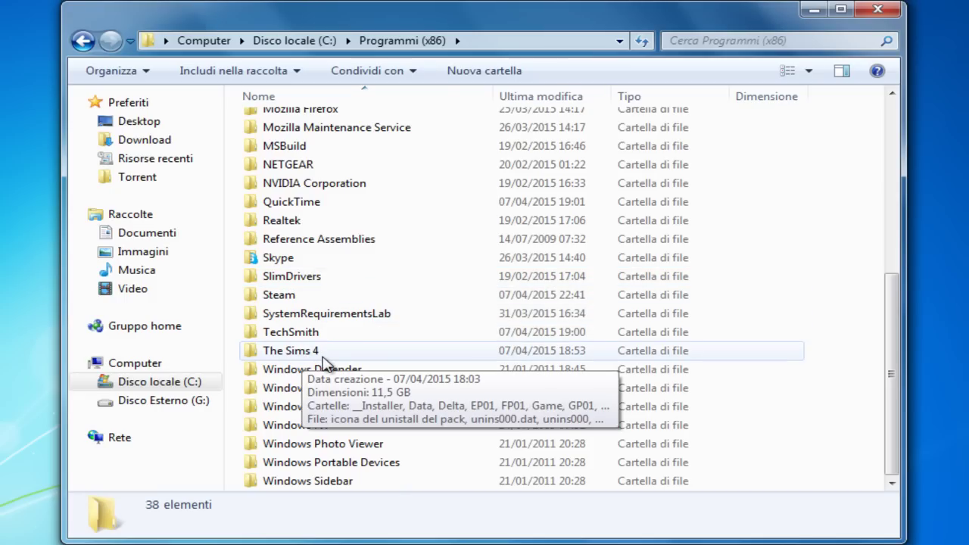
pyautogui.scroll(1, 324, 362)
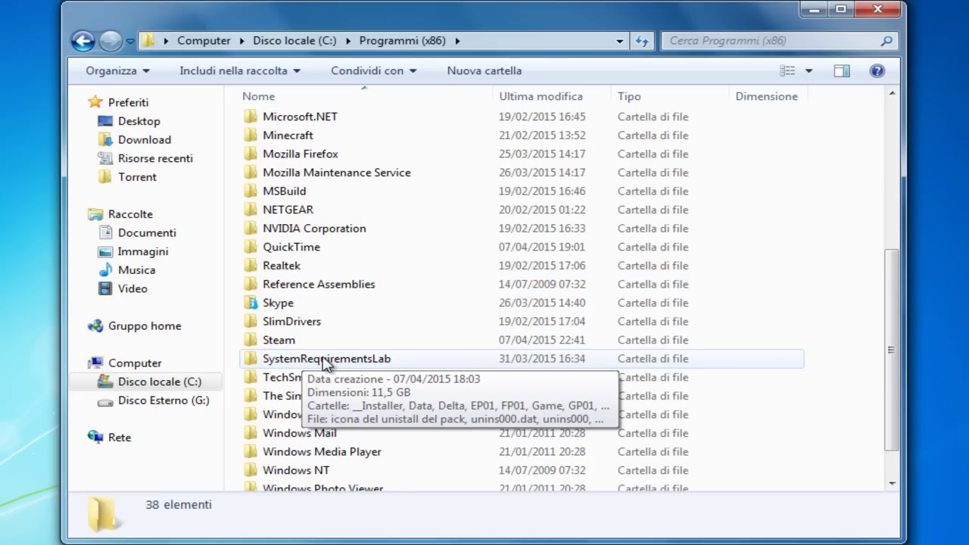
pyautogui.scroll(2, 326, 362)
pyautogui.scroll(-3, 324, 364)
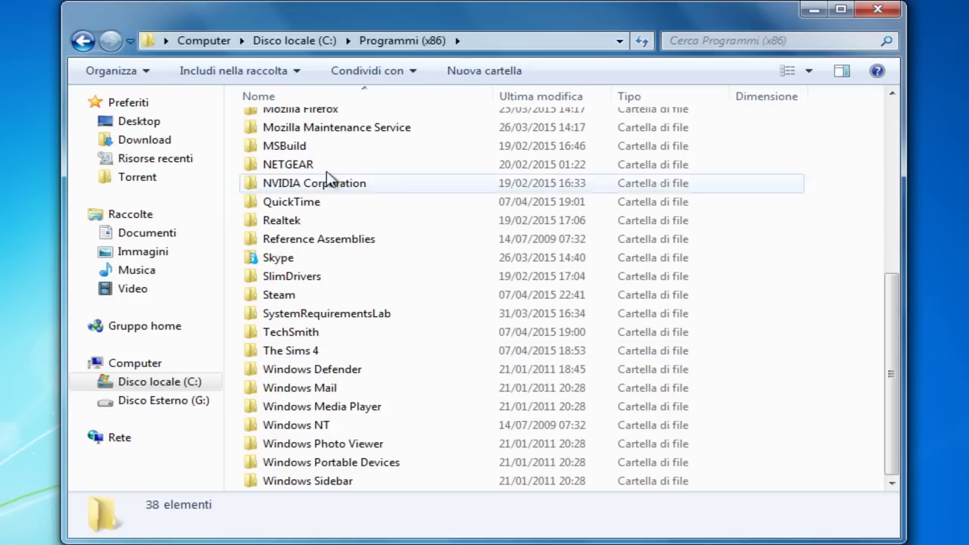
pyautogui.doubleClick(344, 355)
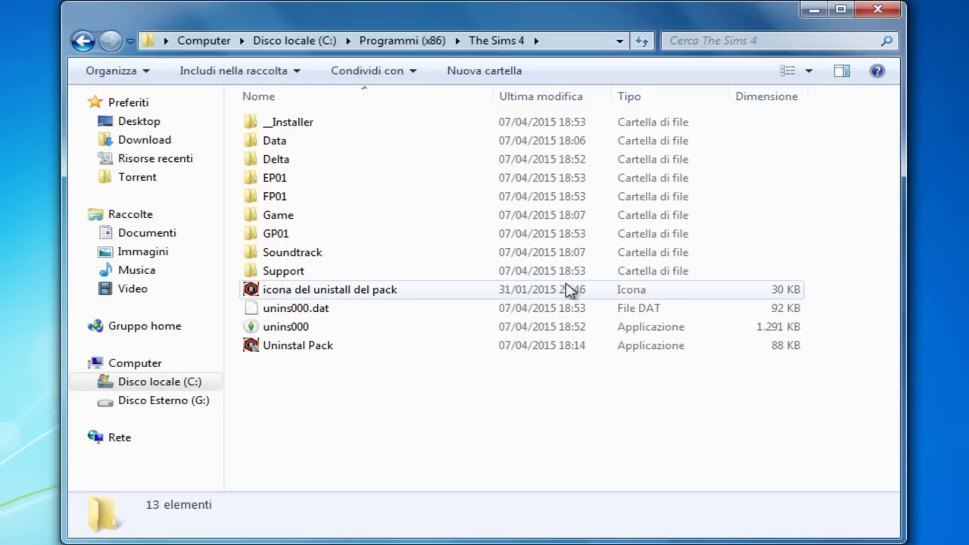
# Step: Try to paste the copied Game folder into The Sims 4 folder, dismissing the merge confirmation and closing the folder window
pyautogui.rightClick(374, 415)
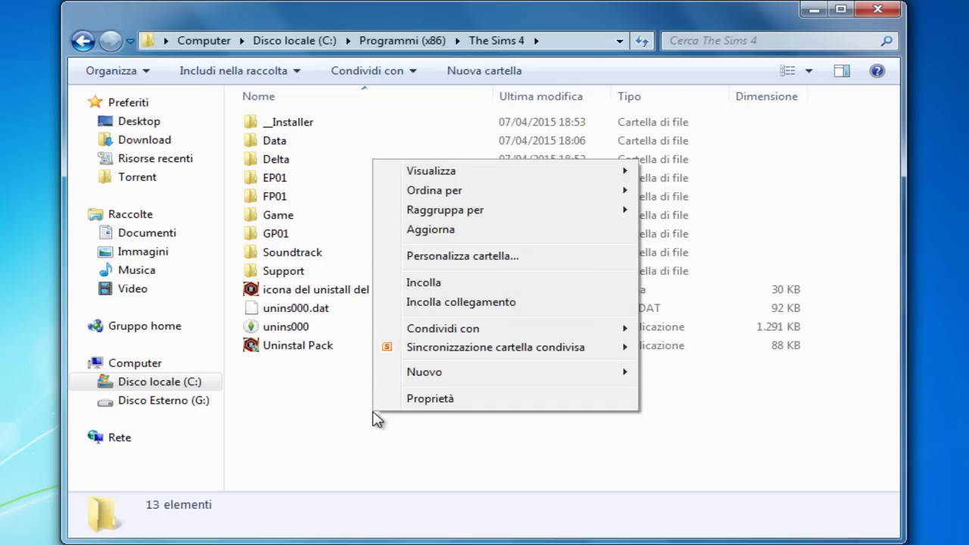
pyautogui.click(424, 282)
pyautogui.moveTo(411, 48); pyautogui.dragTo(651, 186)
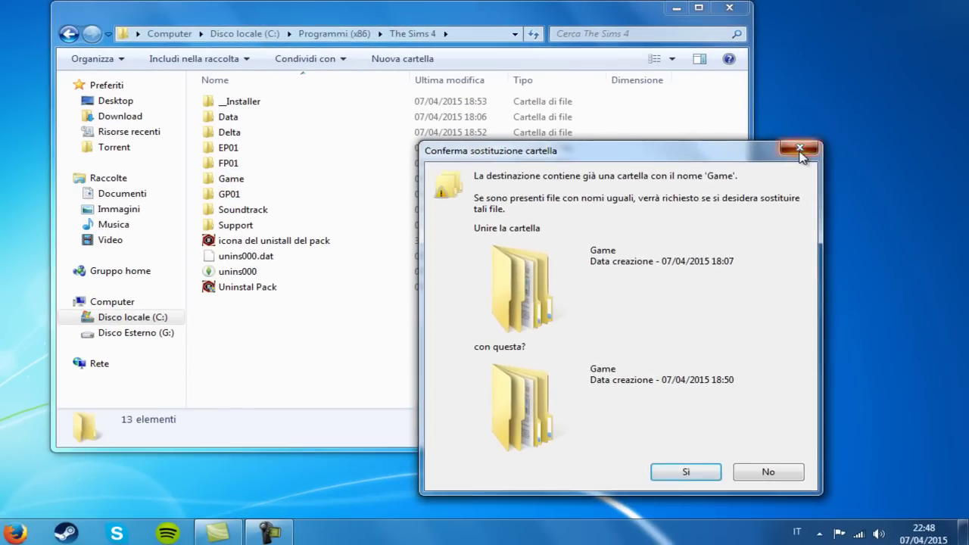
pyautogui.click(962, 177)
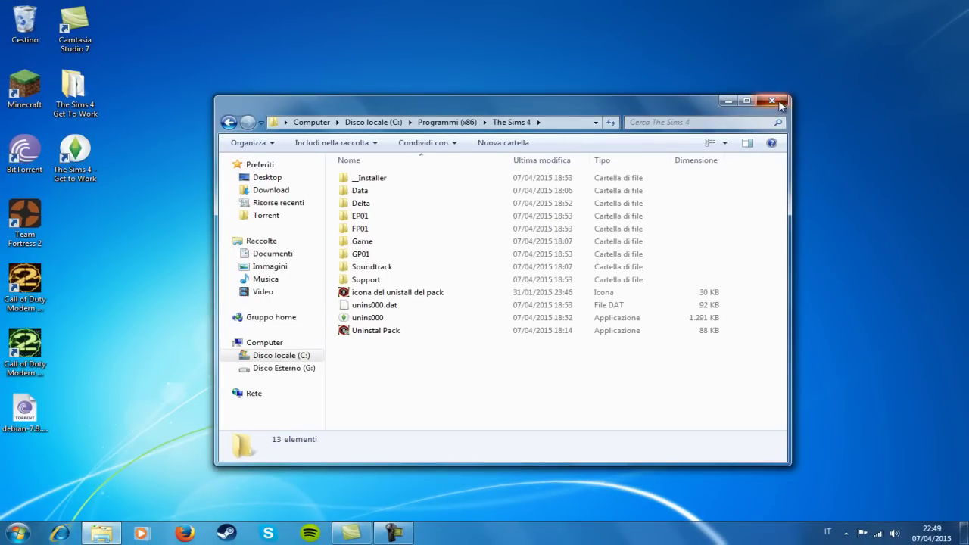
pyautogui.click(773, 101)
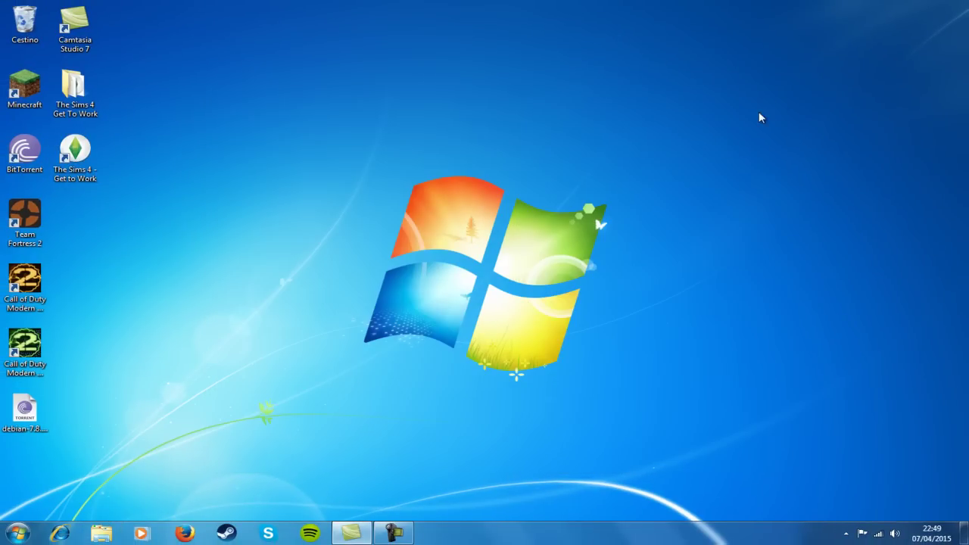